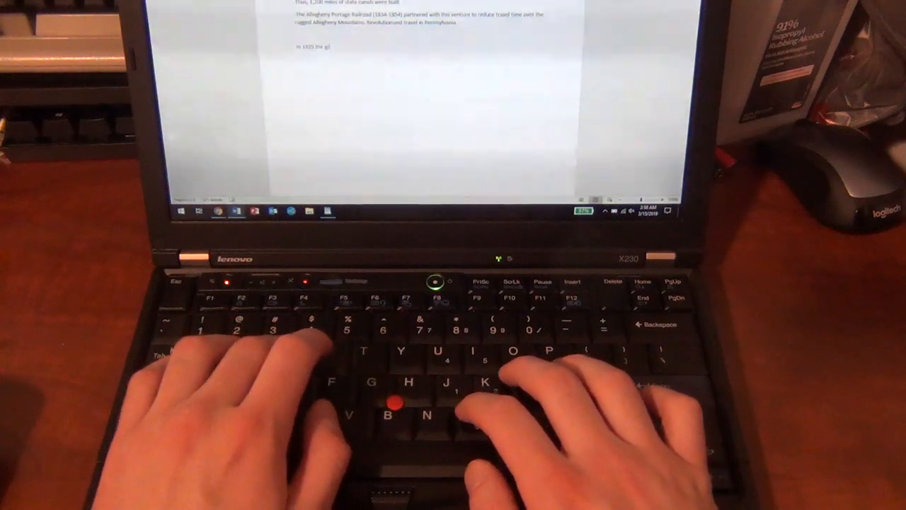
type("eat war of the")
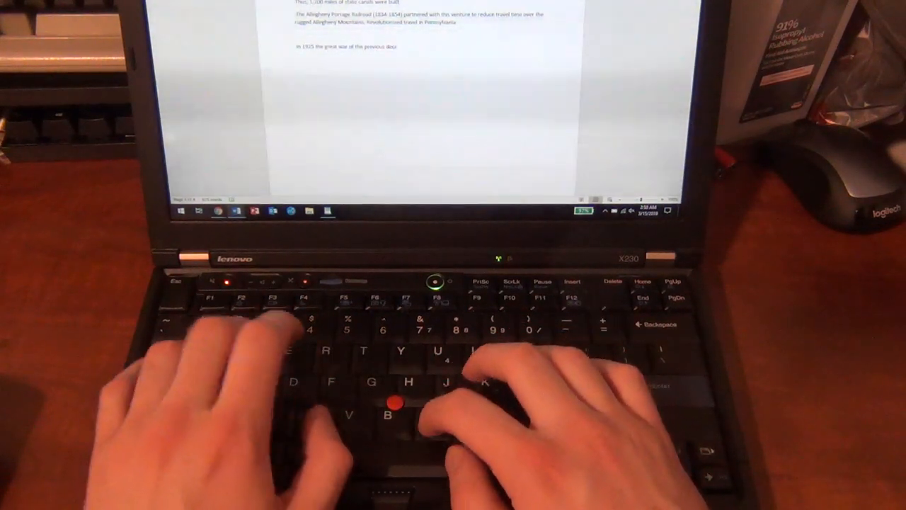
type(" previous decade in")
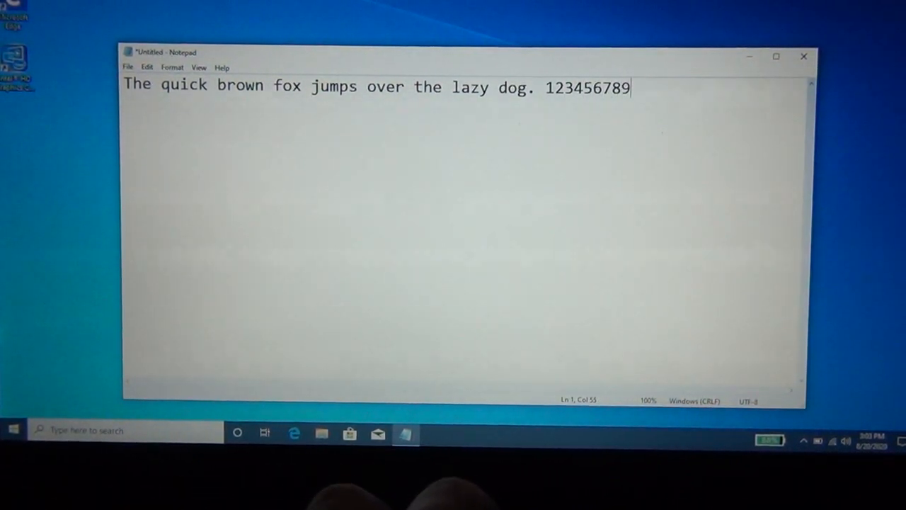
type("09")
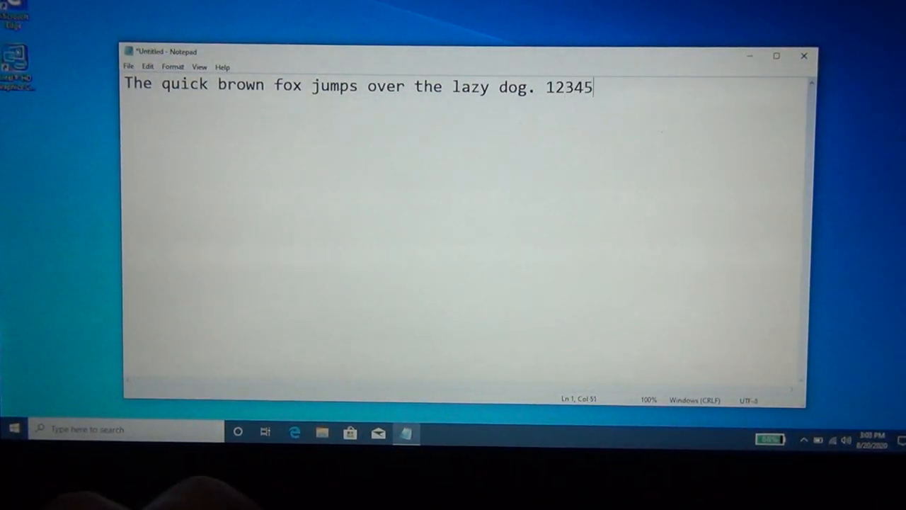
key("Right")
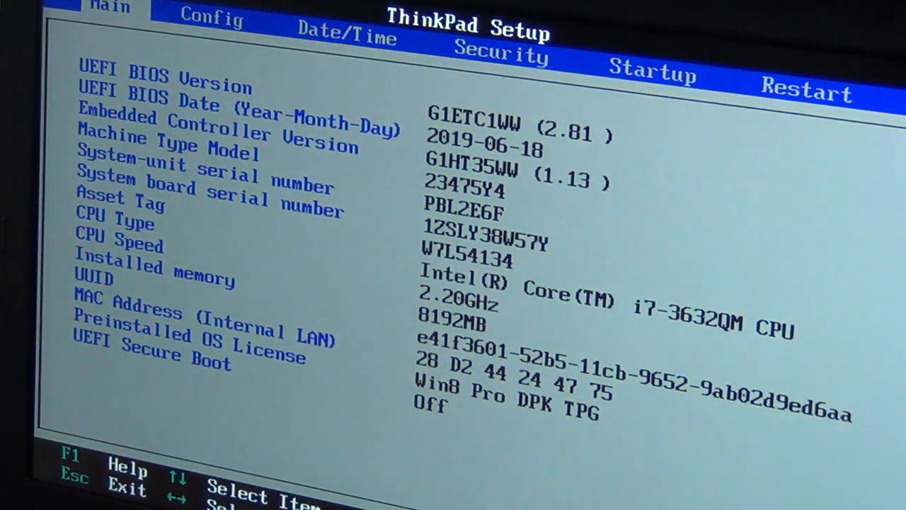
Step: Move across the setup tabs to Restart and choose Save and Exit after checking EC 1.13
key("Right")
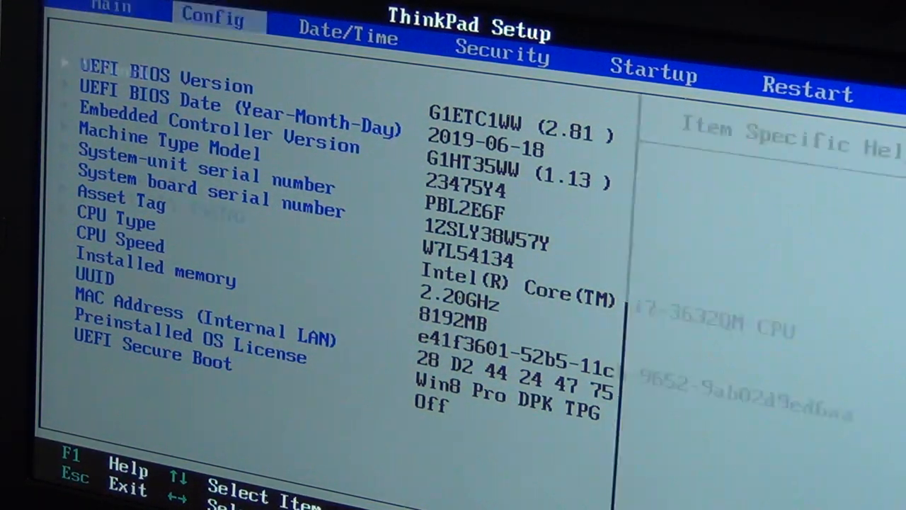
key("Right")
key("Right")
key("Right")
key("Right")
key("Return")
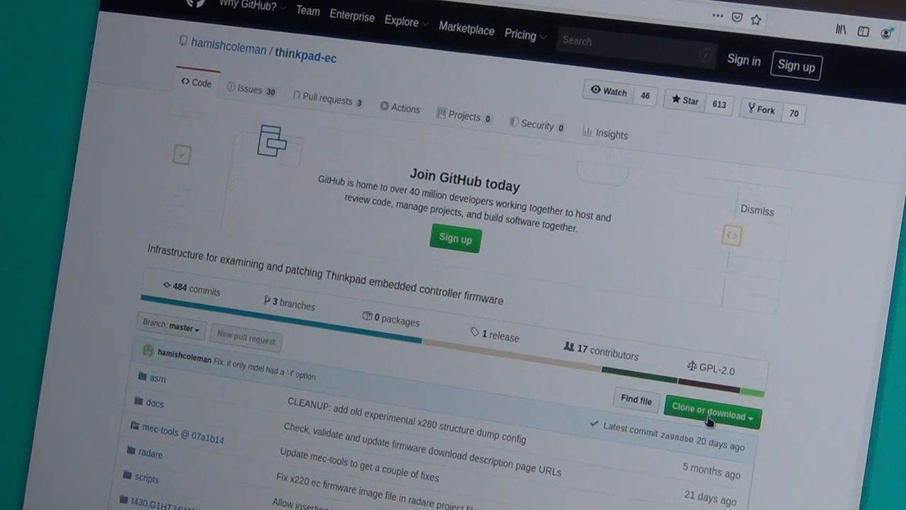
Step: Download the thinkpad-ec repository as a ZIP and open it in Archive Manager
left_click(711, 412)
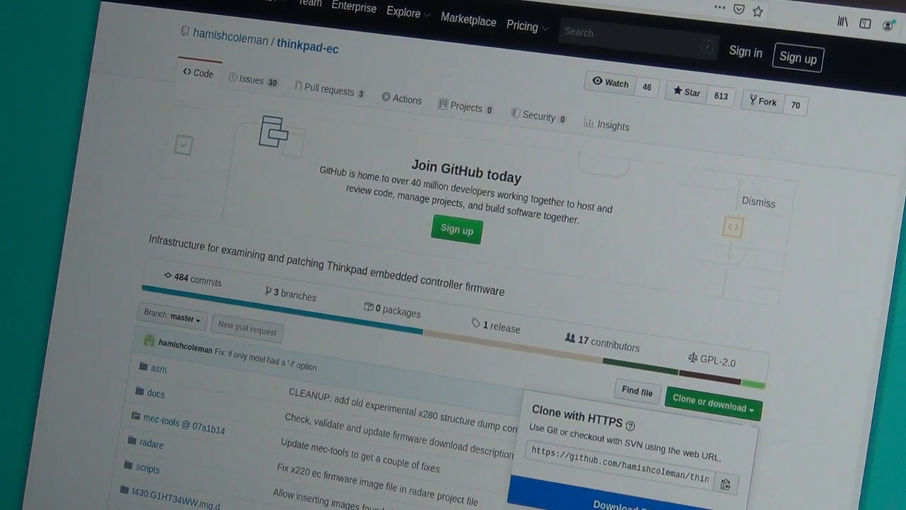
left_click(609, 504)
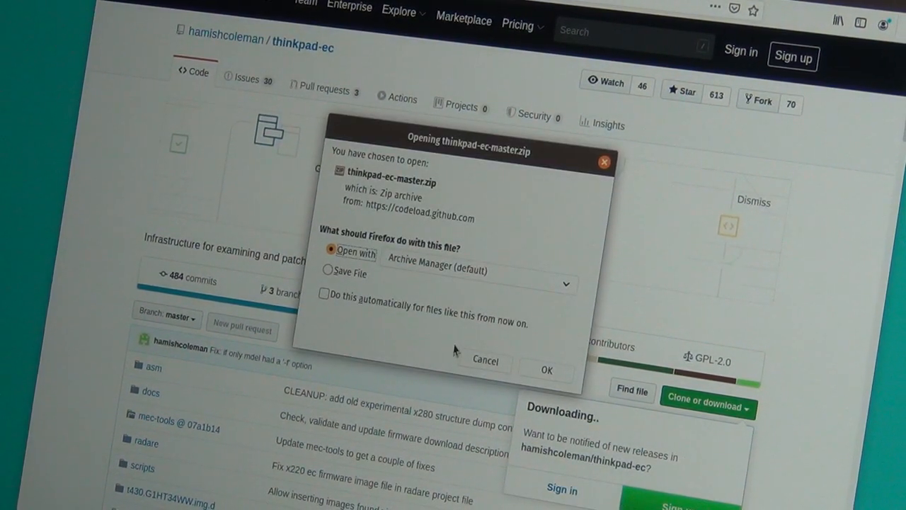
left_click(549, 370)
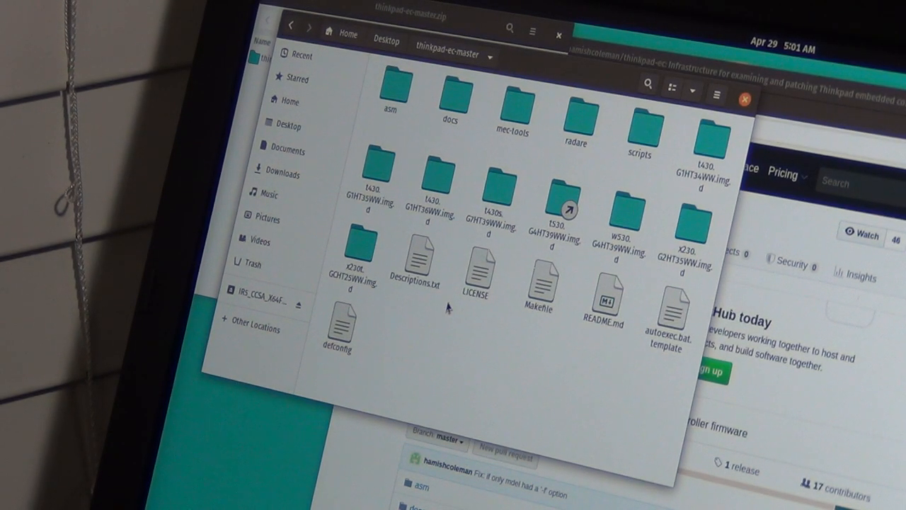
Step: Open README.md from the archive, move its window aside and show the window overview
left_click(603, 306)
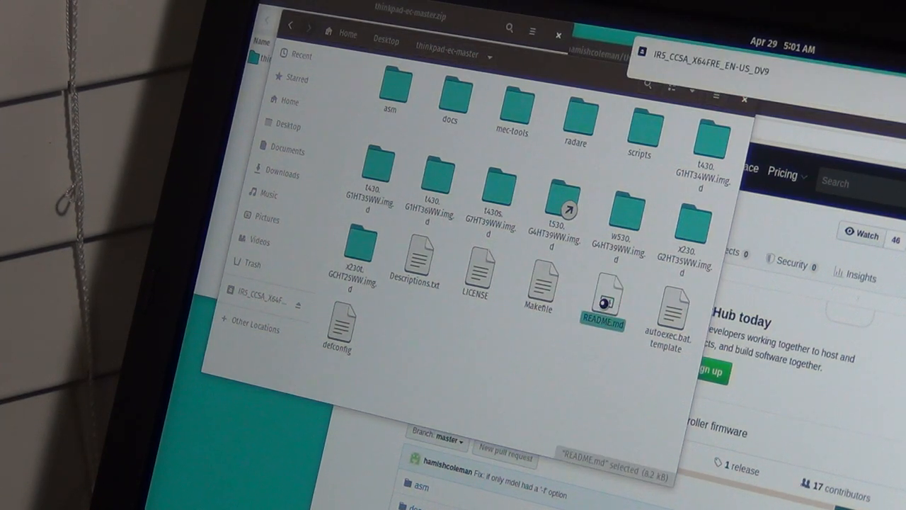
double_click(604, 306)
left_click_drag(481, 101, 899, 107)
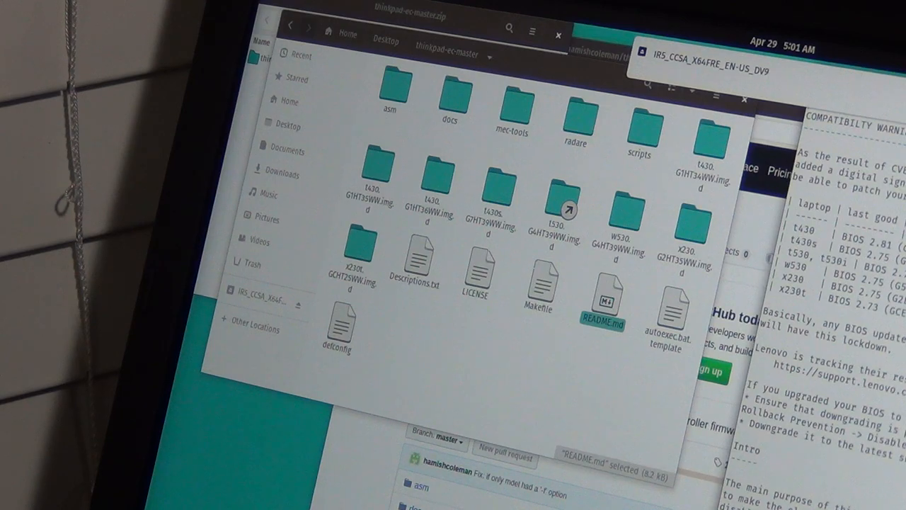
key("super")
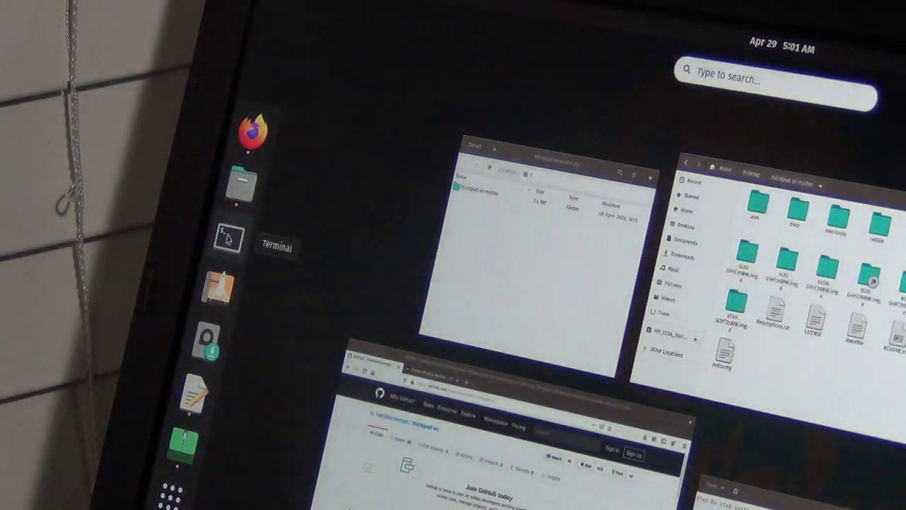
Step: In a new terminal, update the package lists and install git, libssl-dev and mtools
left_click(229, 239)
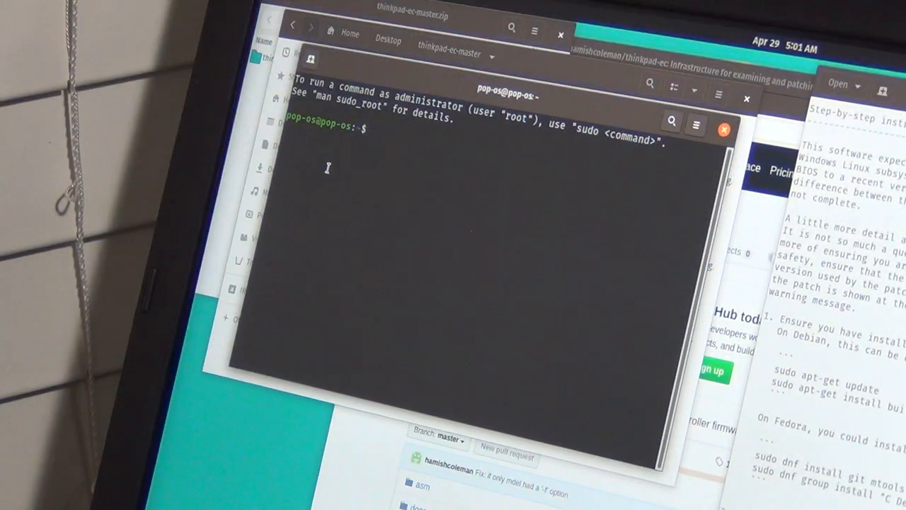
type("sudo ap")
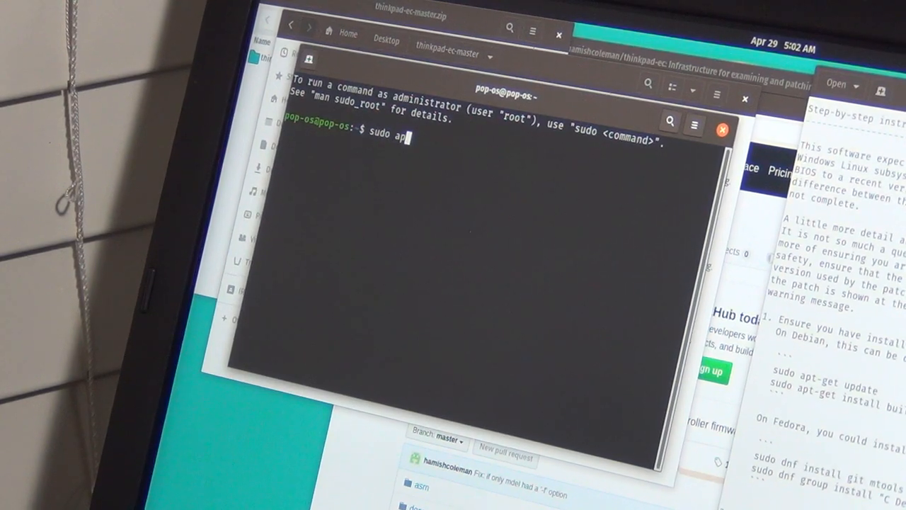
type("t-get update")
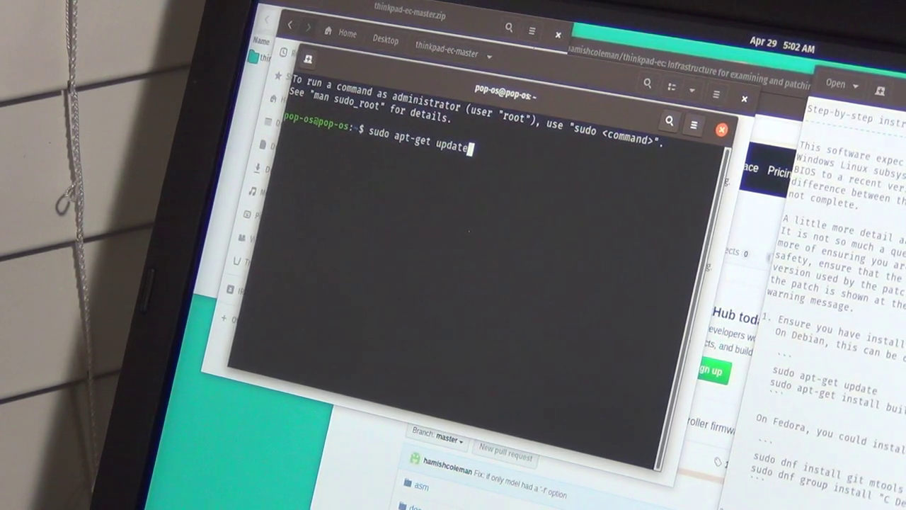
key("Return")
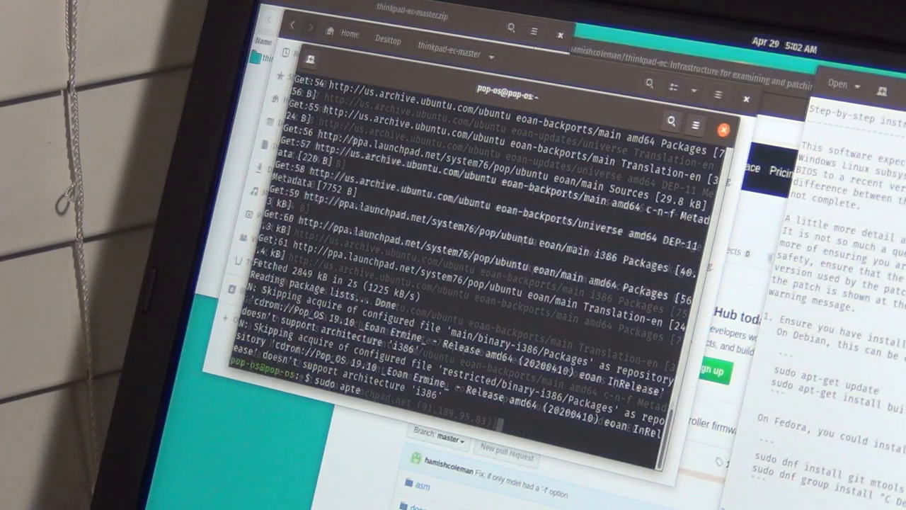
type("sudo apt")
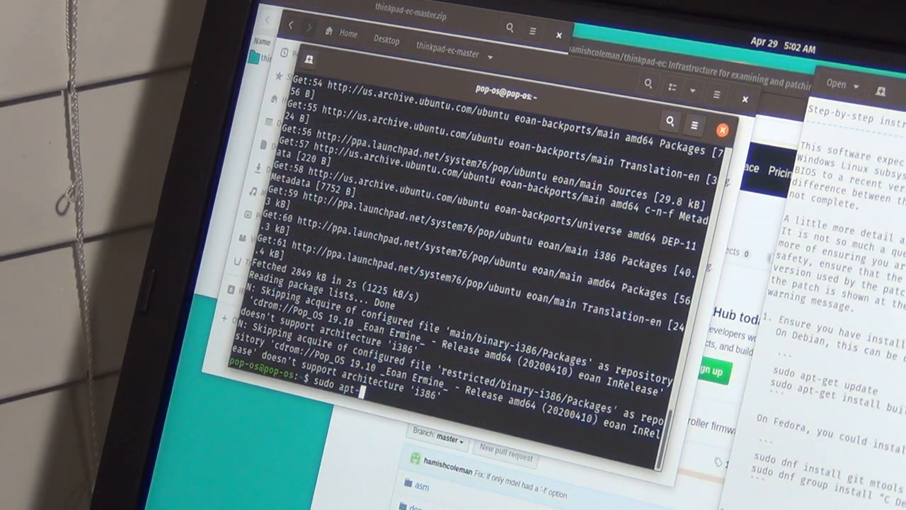
type(" install bui")
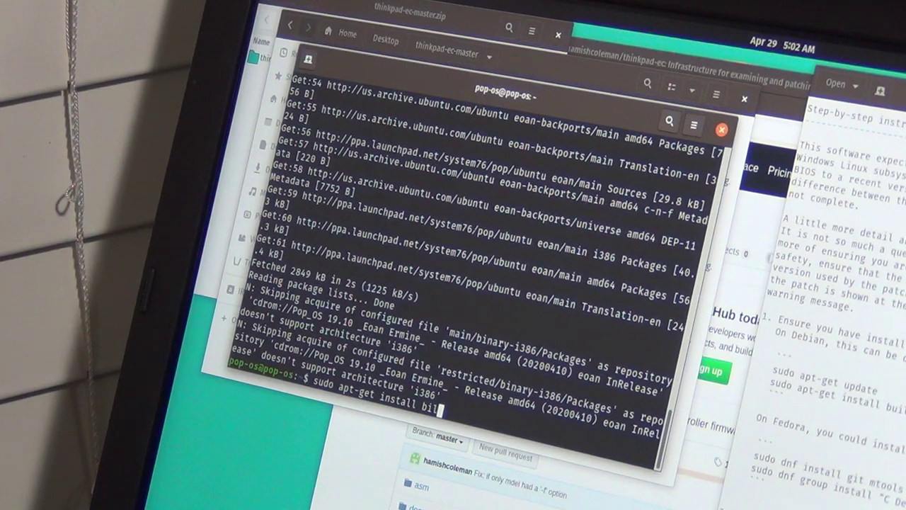
key("BackSpace")
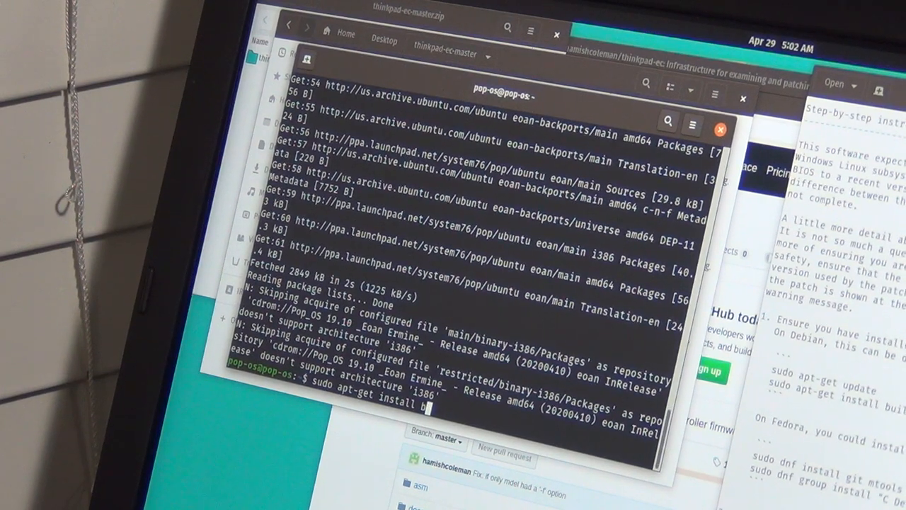
type("uild-ess")
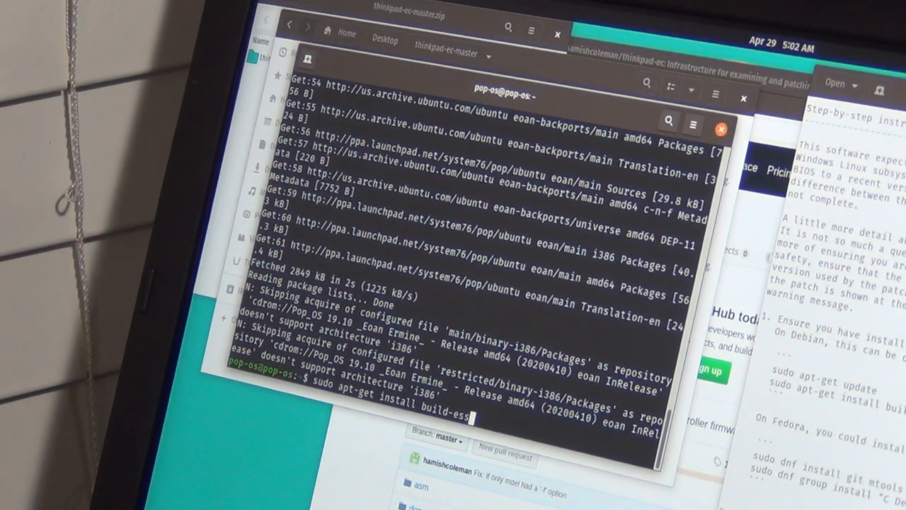
type("ential git m")
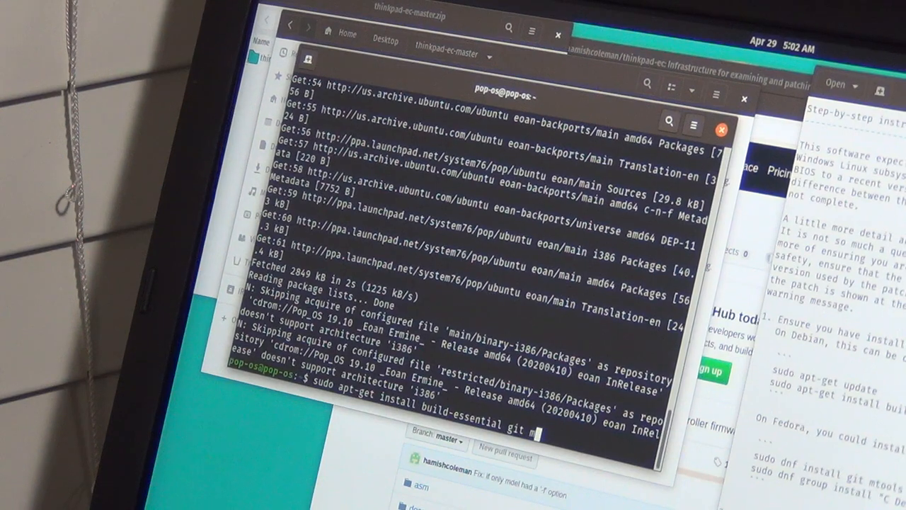
type("tools lib")
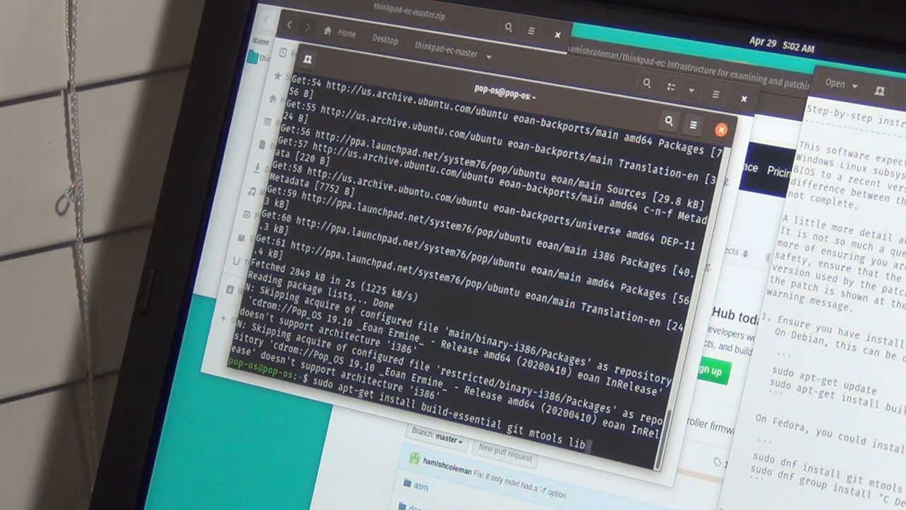
type("sl-dev")
key("Return")
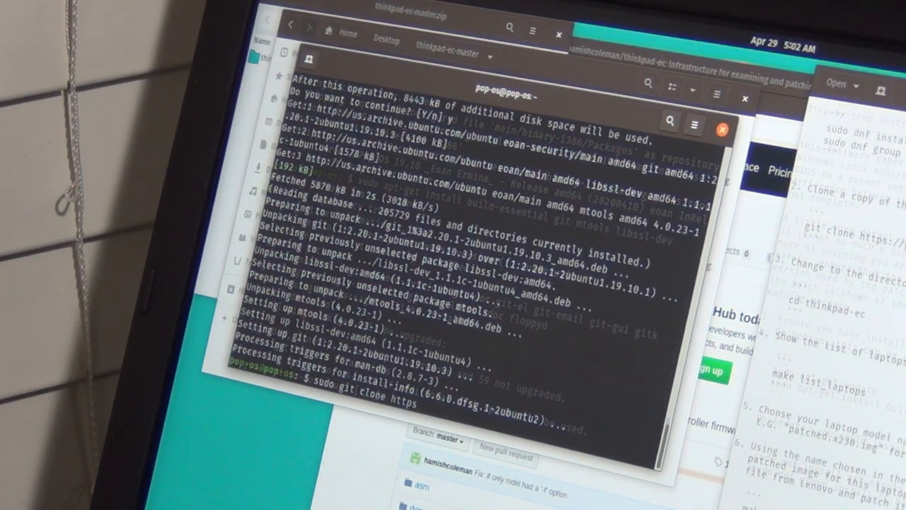
type("://")
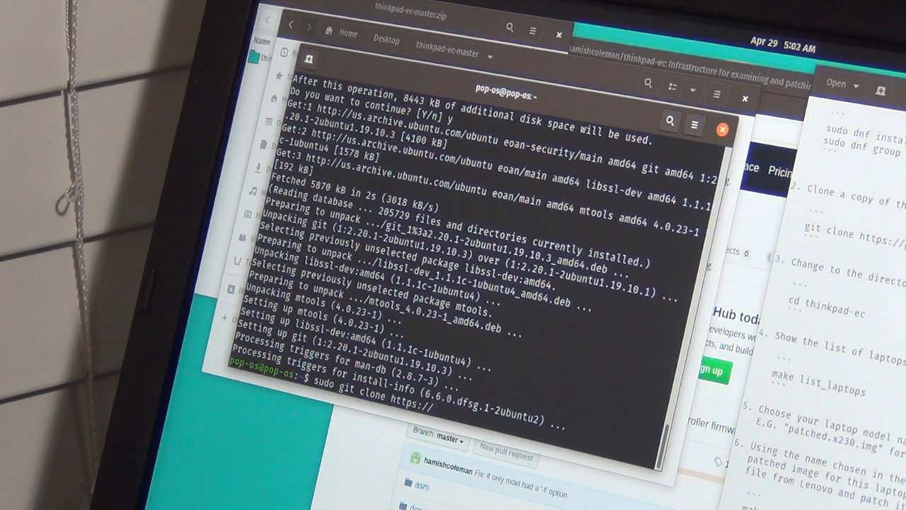
type("github.com/hamishco")
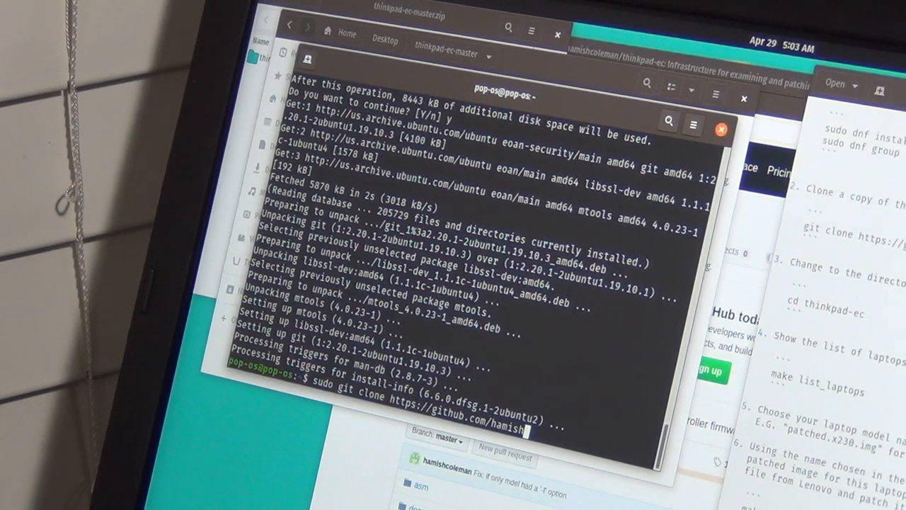
type("leman")
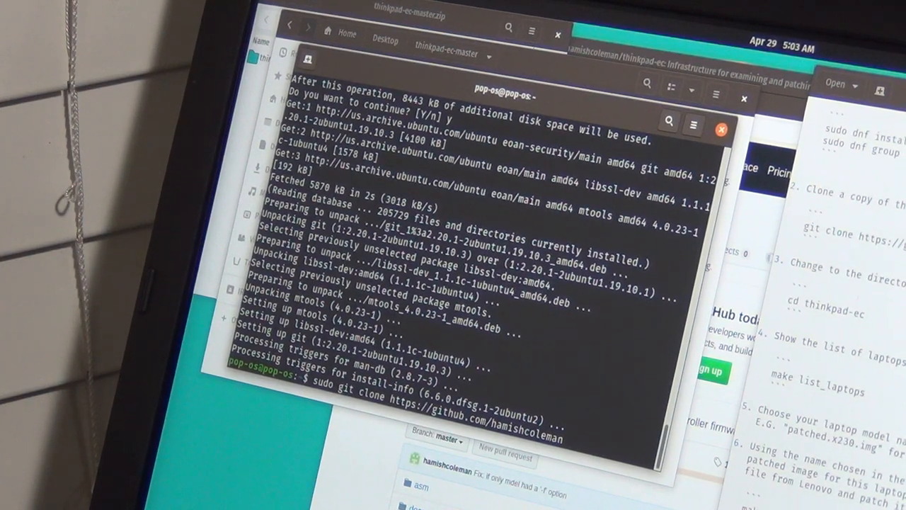
type("/think")
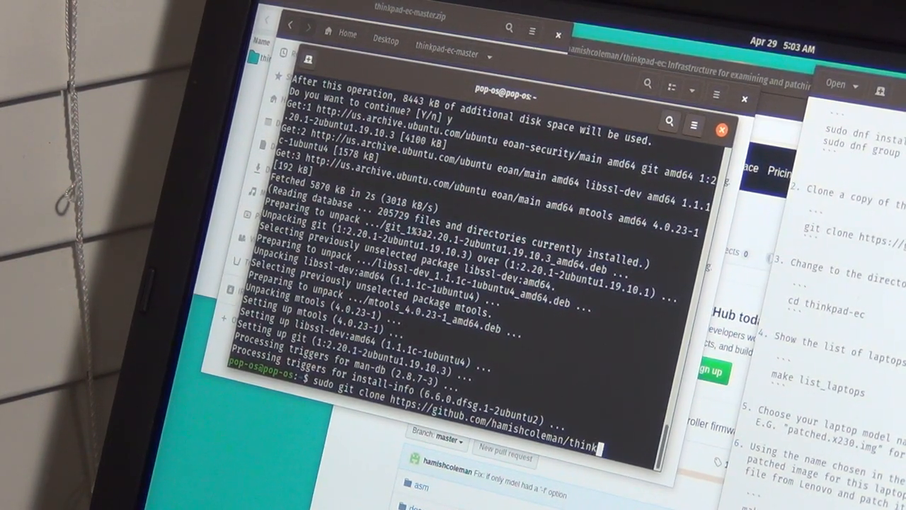
type("pad-ec")
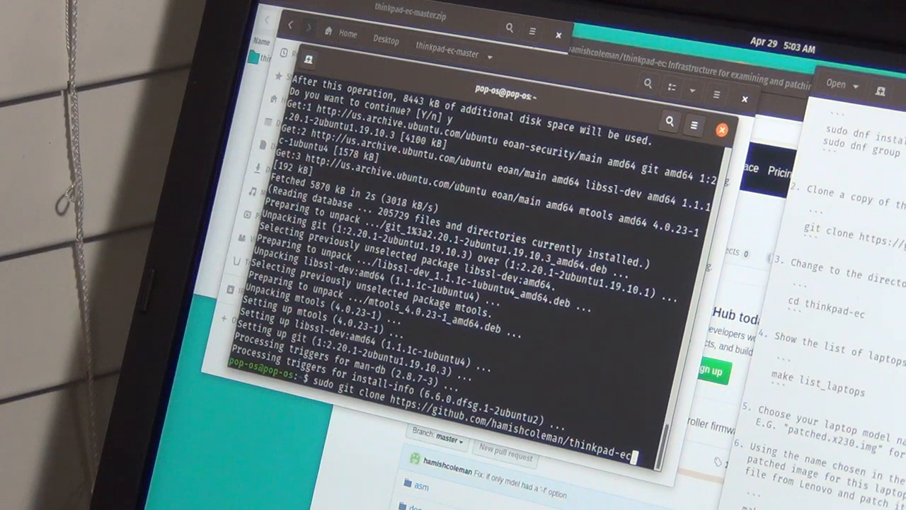
key("Return")
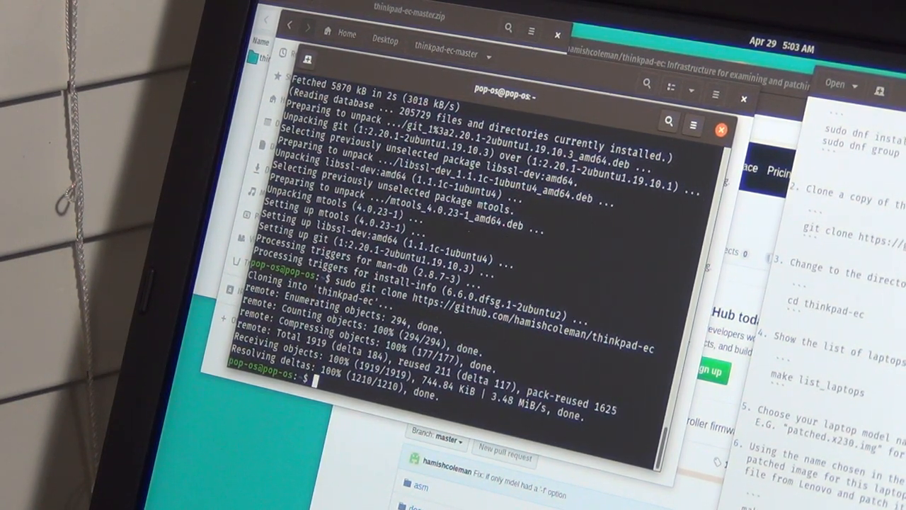
type("cd think")
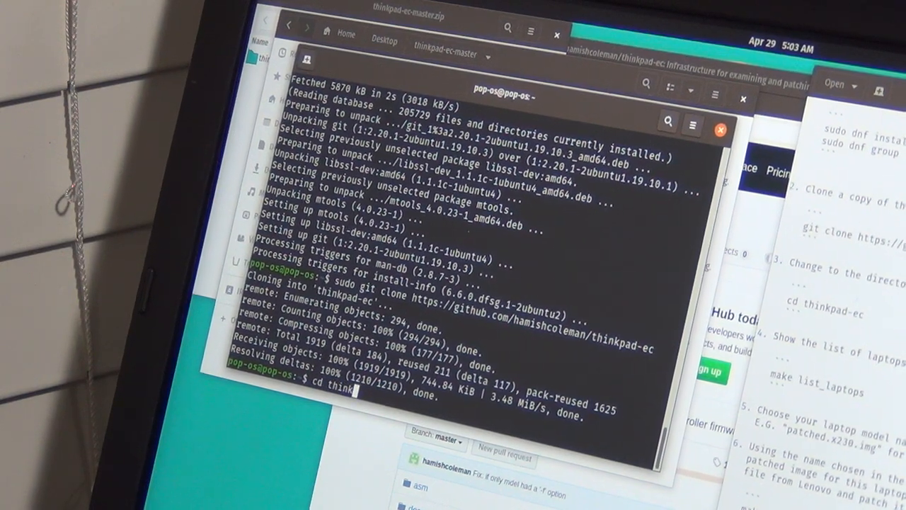
type("pad-e")
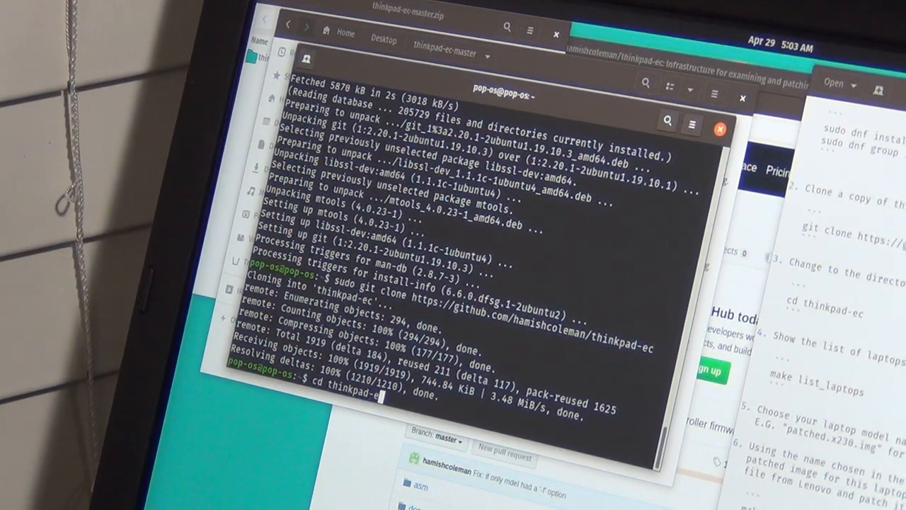
type("c")
Step: Enter thinkpad-ec, enable the battery patch and list the supported laptop targets with sudo make
key("Return")
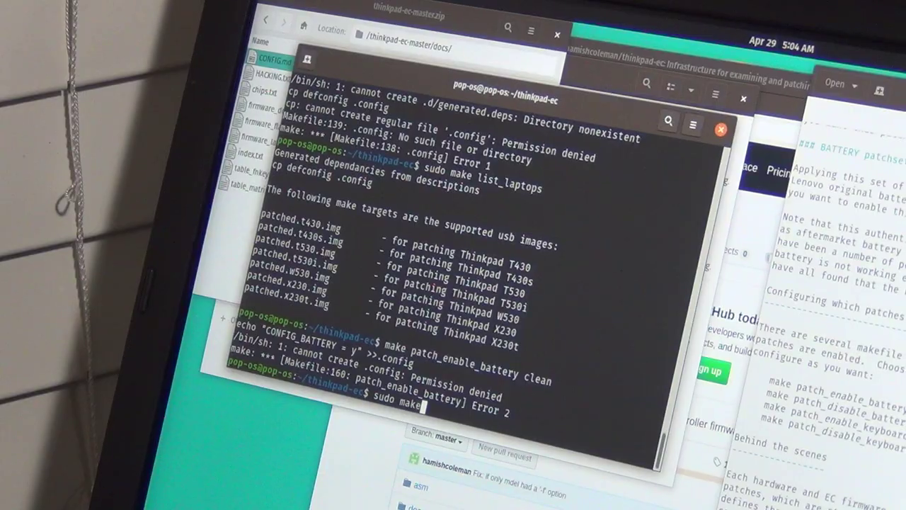
type("patch_enabl")
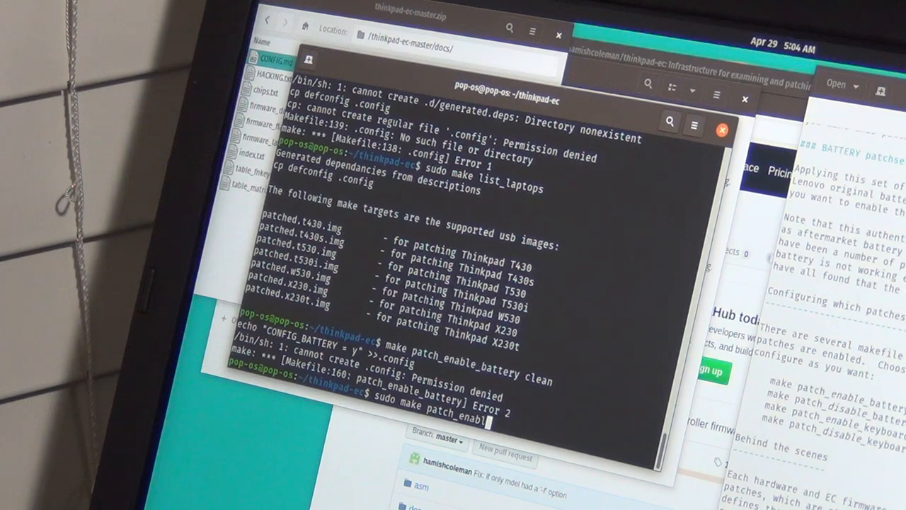
type("e_battery ")
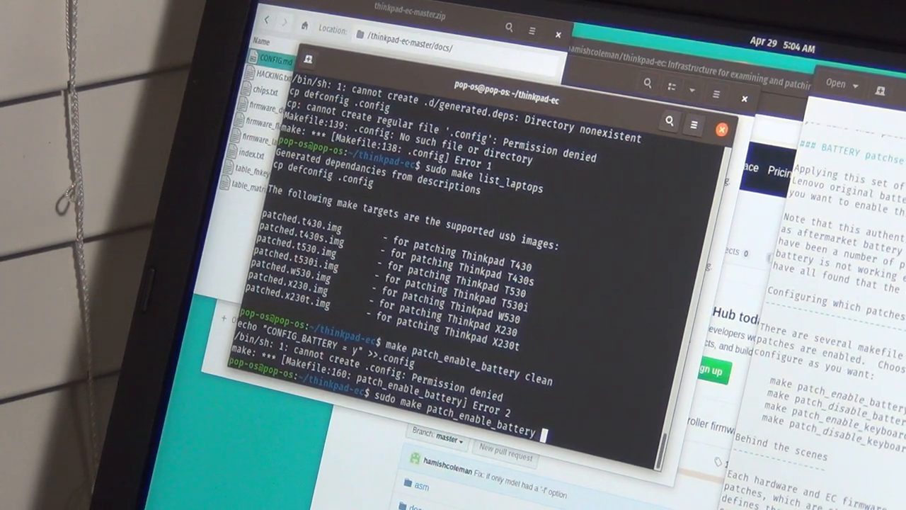
type("clean")
key("Return")
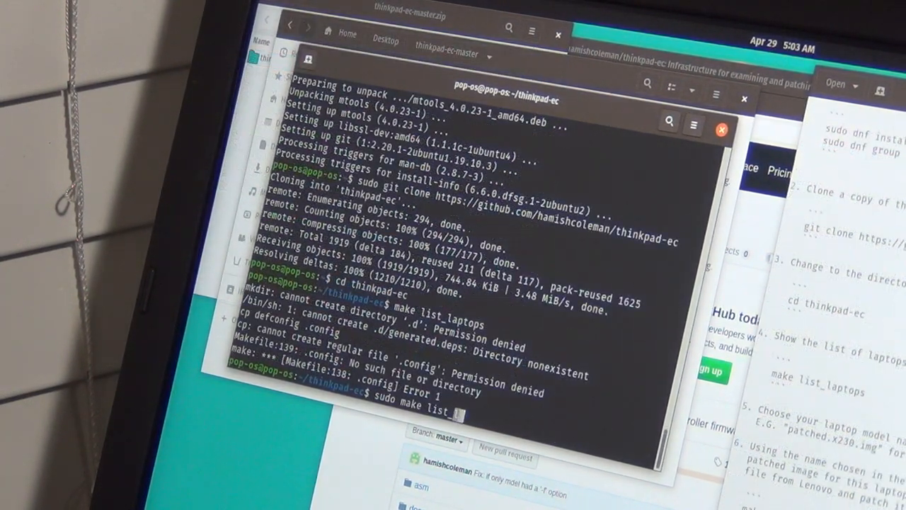
type("laptops")
key("Return")
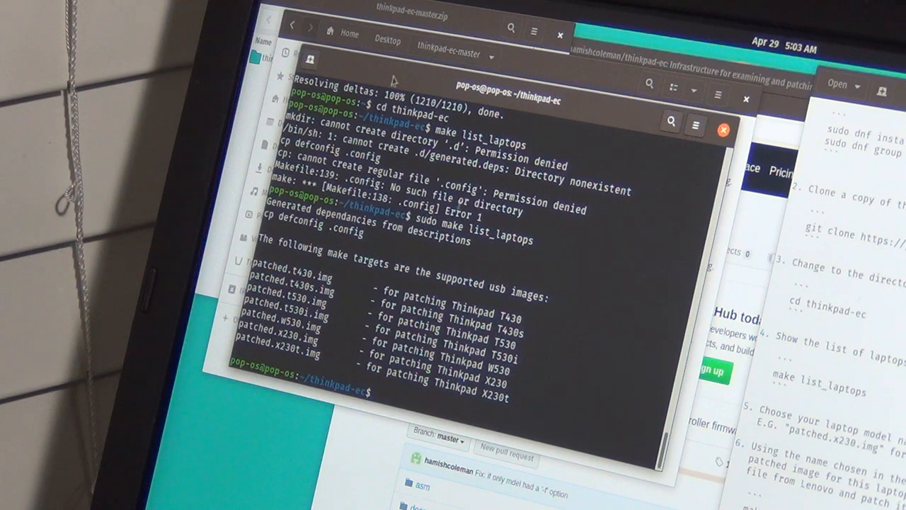
Step: Show the thinkpad-ec-master folder contents in the archive manager
left_click(361, 9)
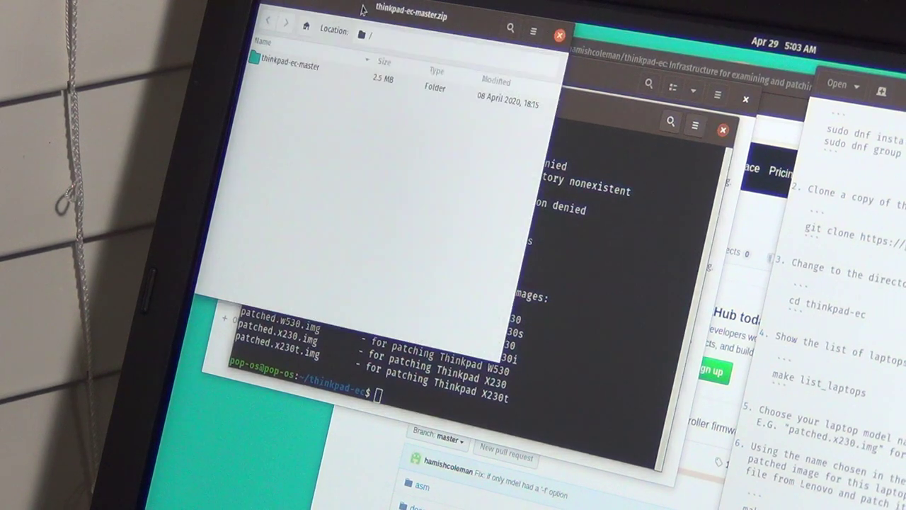
double_click(301, 73)
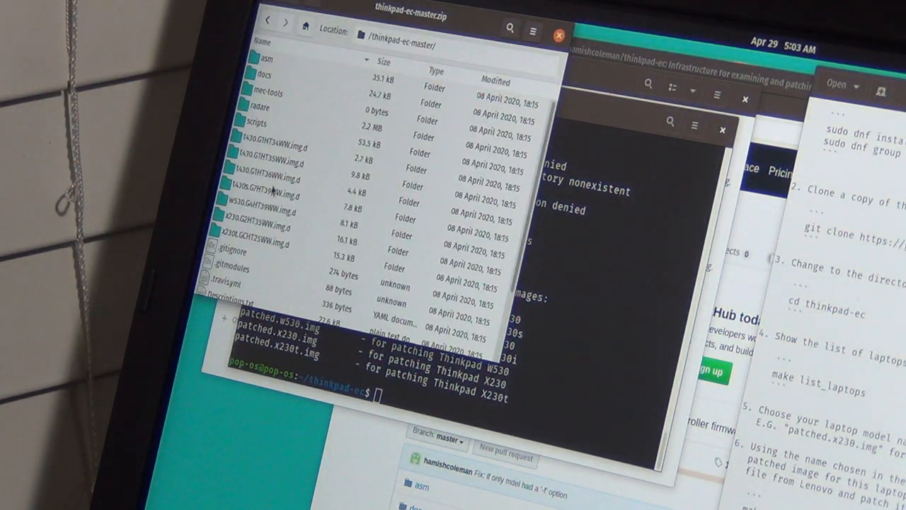
scroll(262, 215, "down", 2)
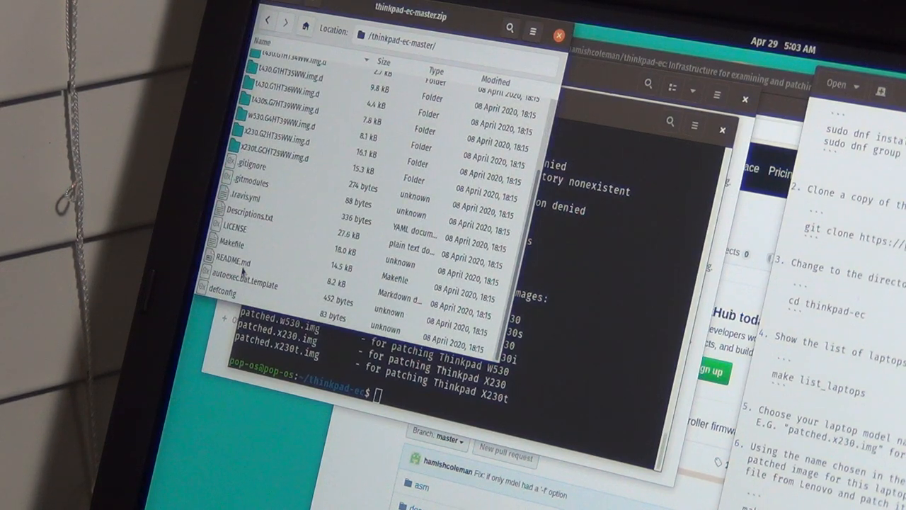
scroll(283, 104, "up", 2)
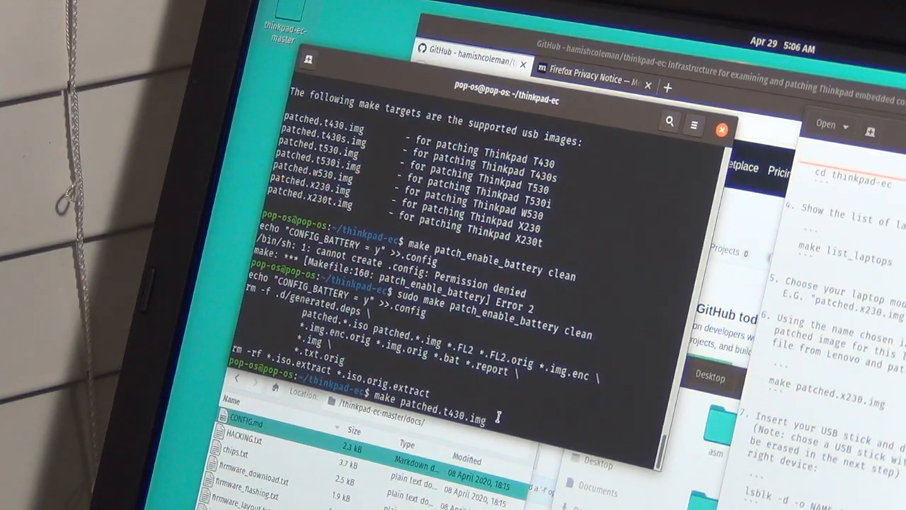
Step: Run 'sudo make patched.t430.img' to build the patched T430 image as root
key("ctrl+Left")
key("ctrl+Left")
key("ctrl+Left")
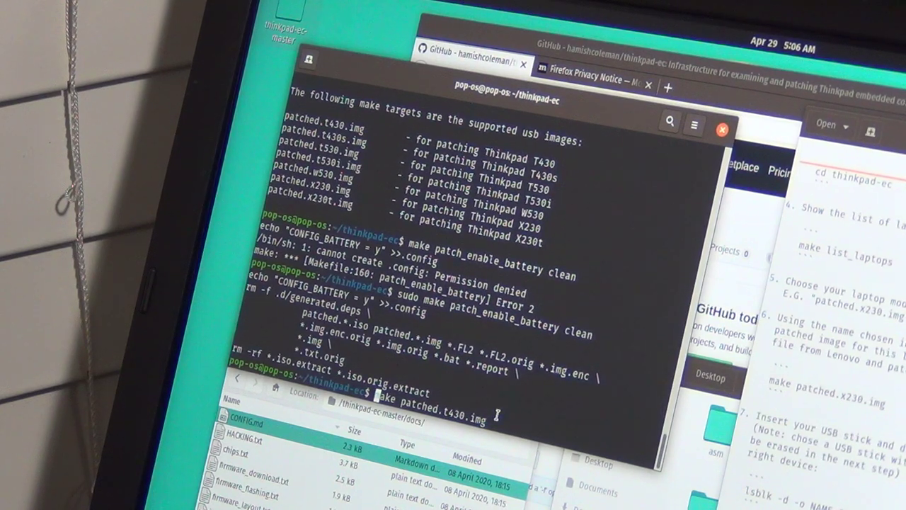
type("sudo")
key("Return")
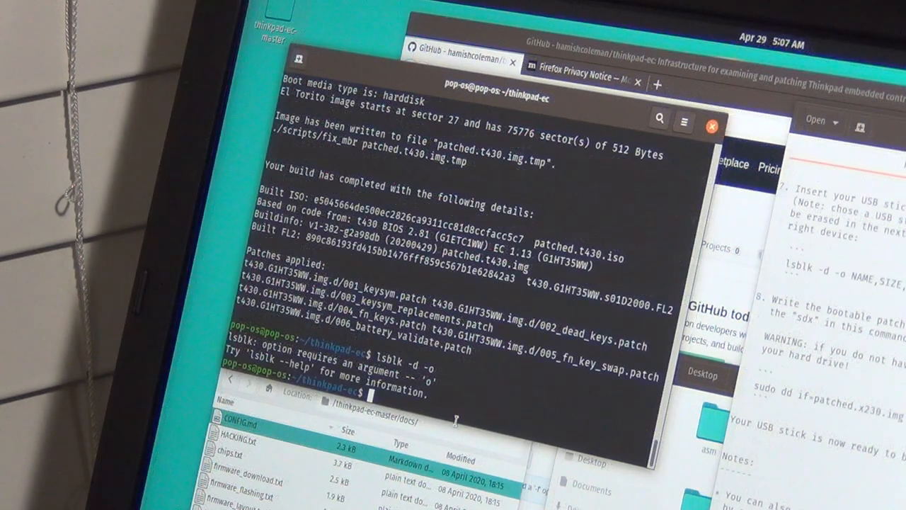
type("su")
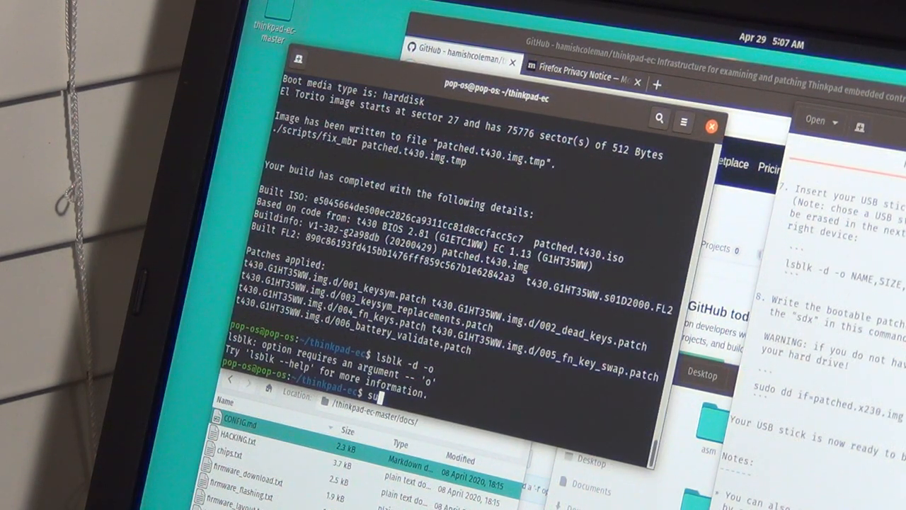
type("do ls")
type("blk -d ")
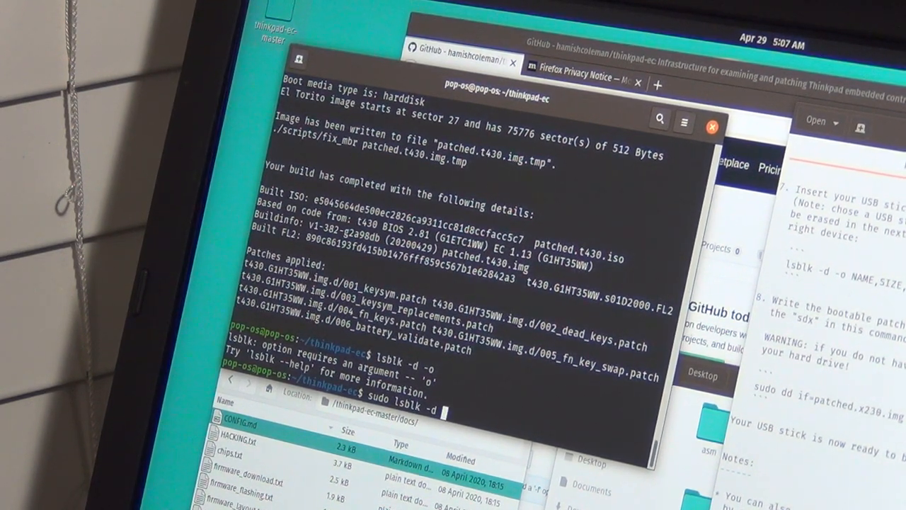
type("-o")
type(" NAME,")
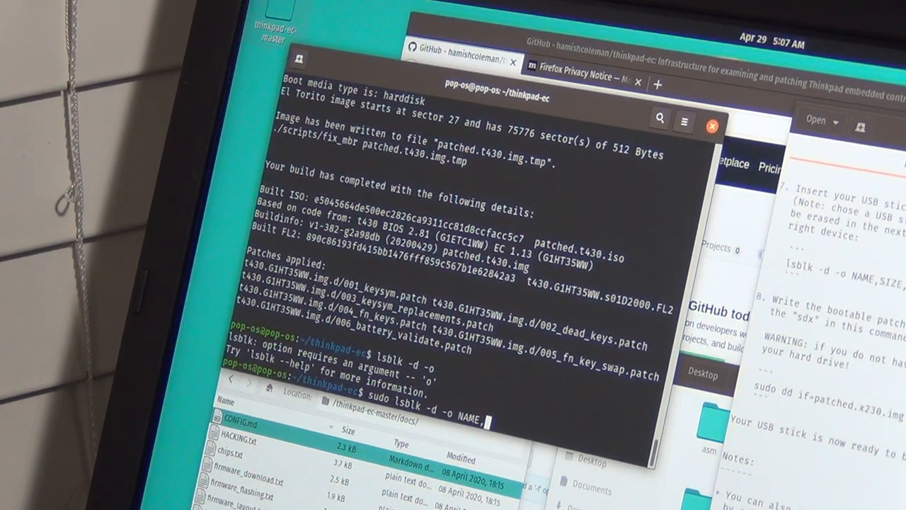
type("SIZE,")
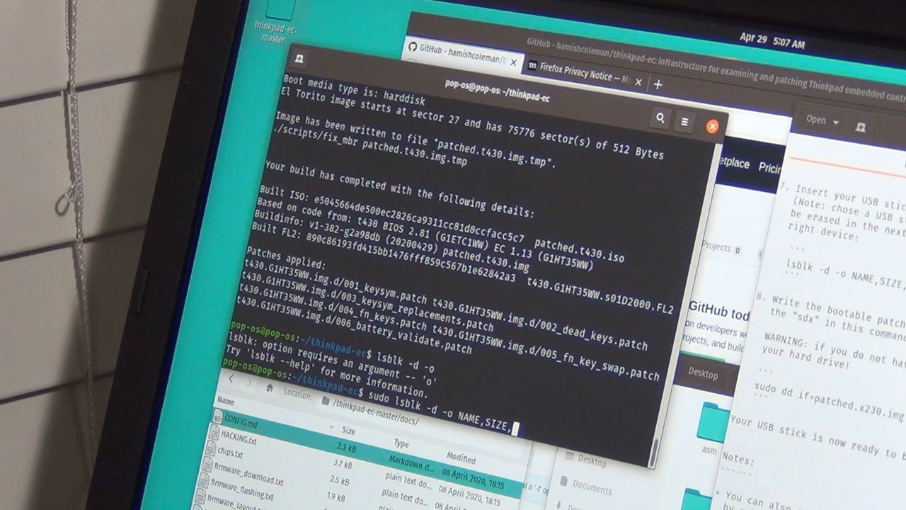
type("LABEL")
Step: List drives with 'sudo lsblk -d -o NAME,SIZE,LABEL', showing the 7.7G drive sdd
key("Return")
type("sudo dd if")
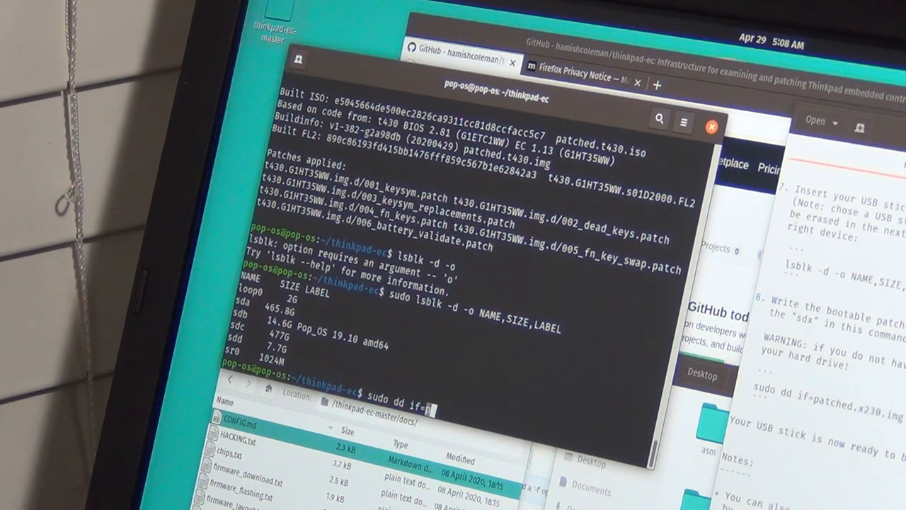
type("=patched.te")
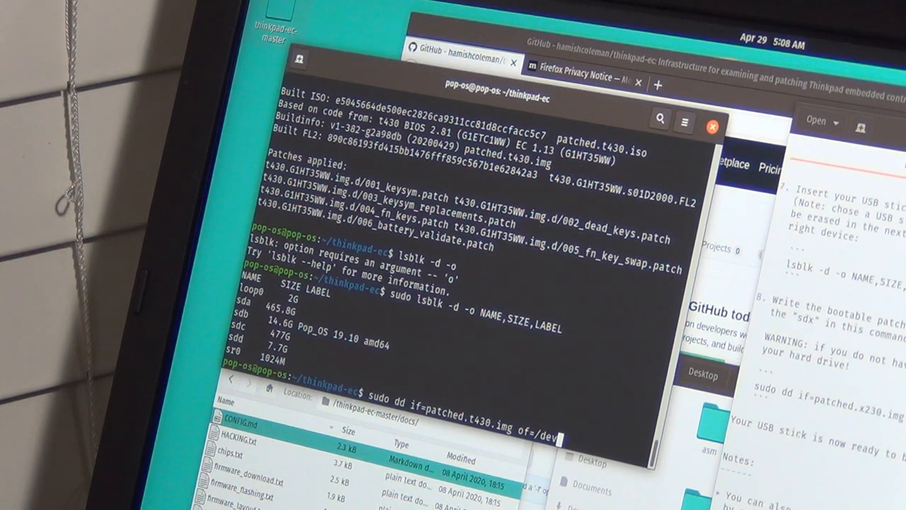
type("/sdd bs=")
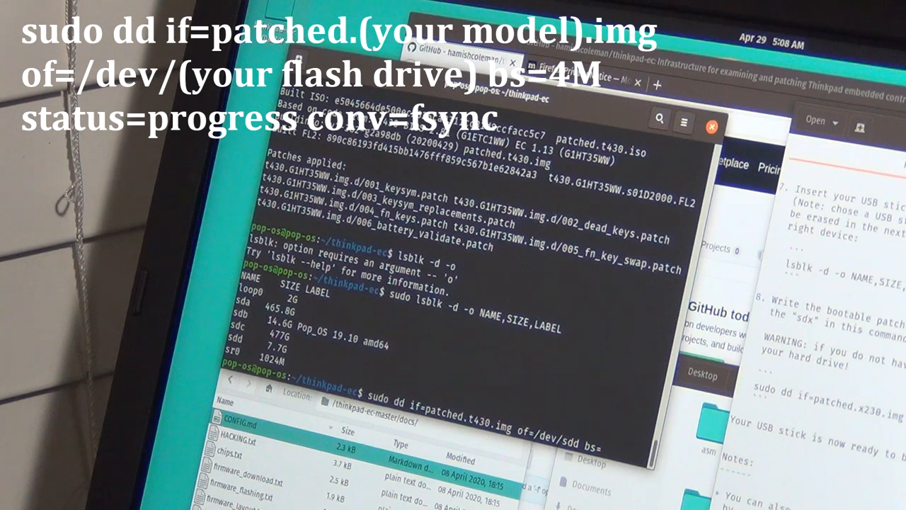
type("4M st")
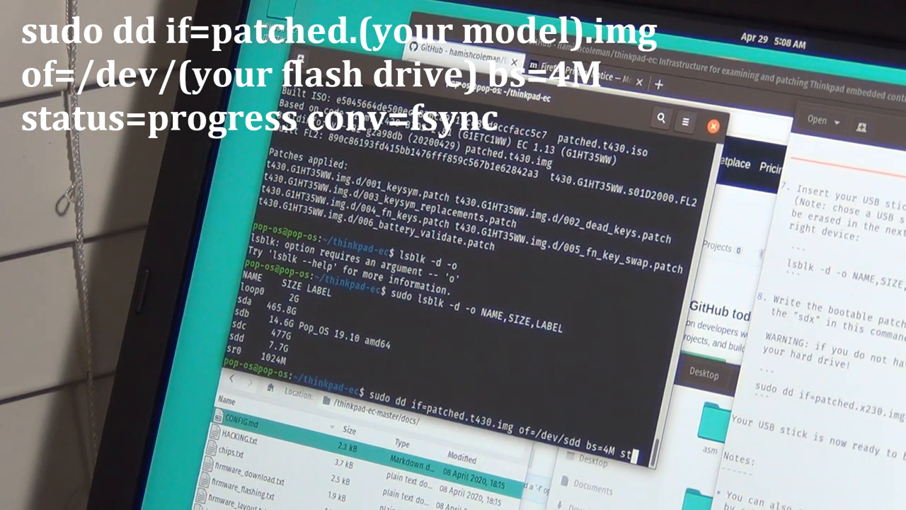
type("atus")
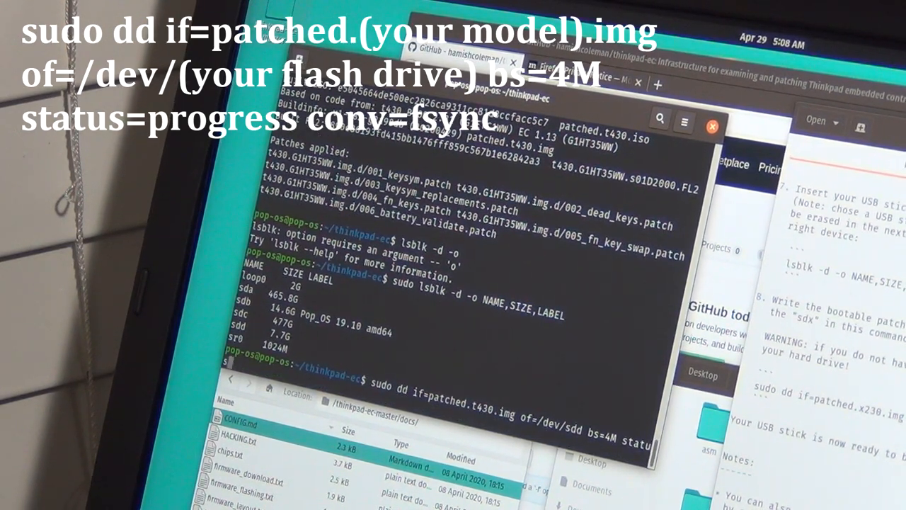
type("=pro")
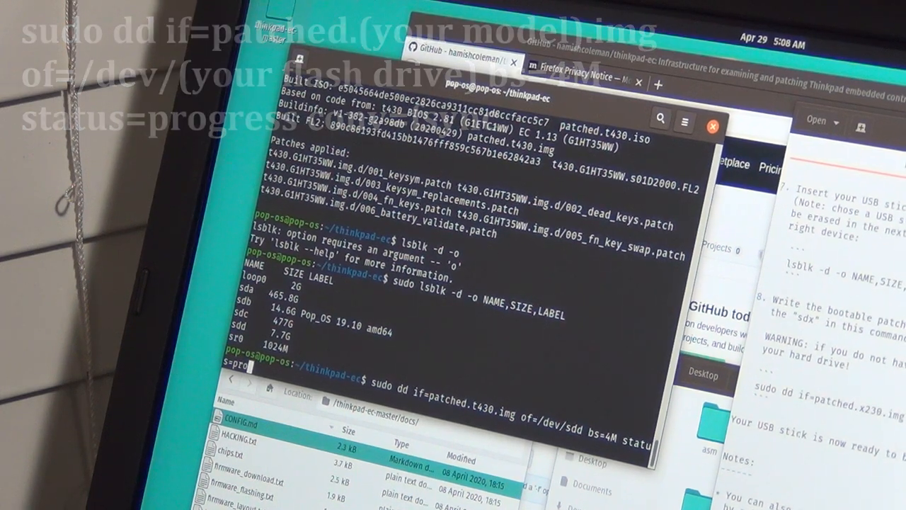
type("gress conv=f")
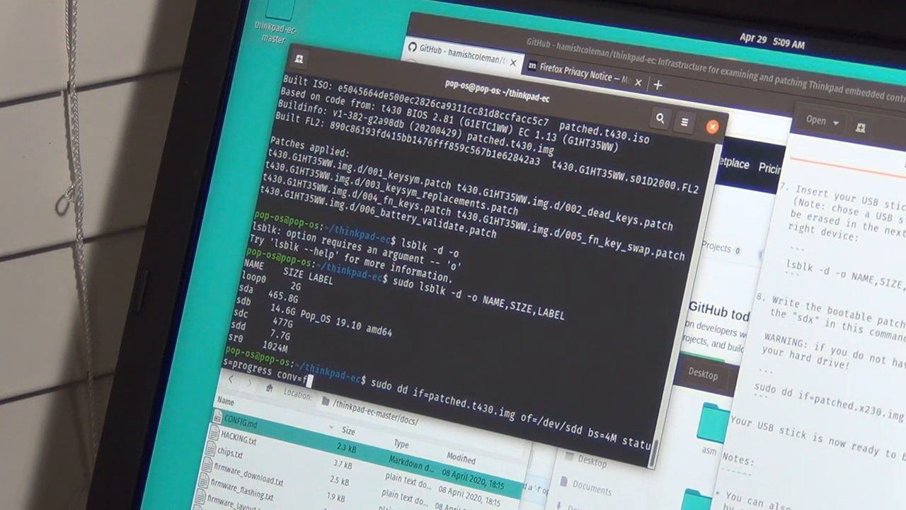
type("sync")
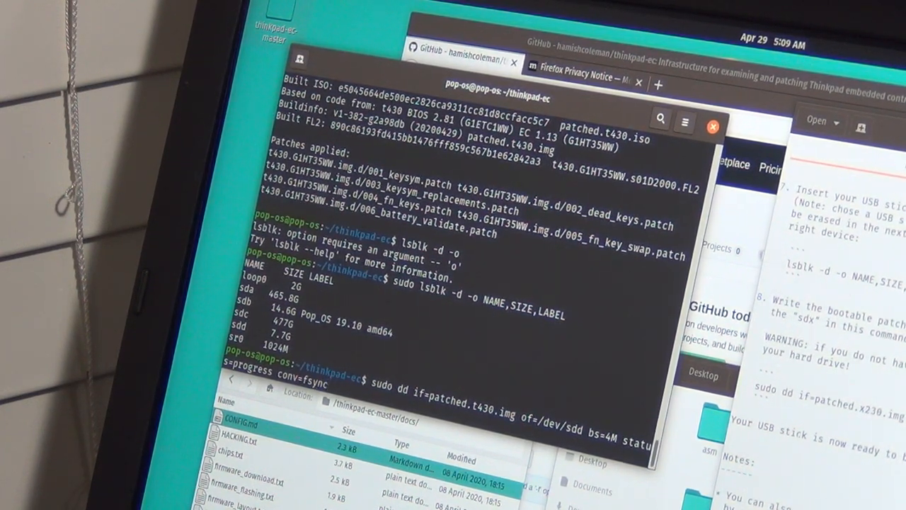
Step: Write patched.t430.img to /dev/sdd with dd bs=4M status=progress conv=fsync
key("Return")
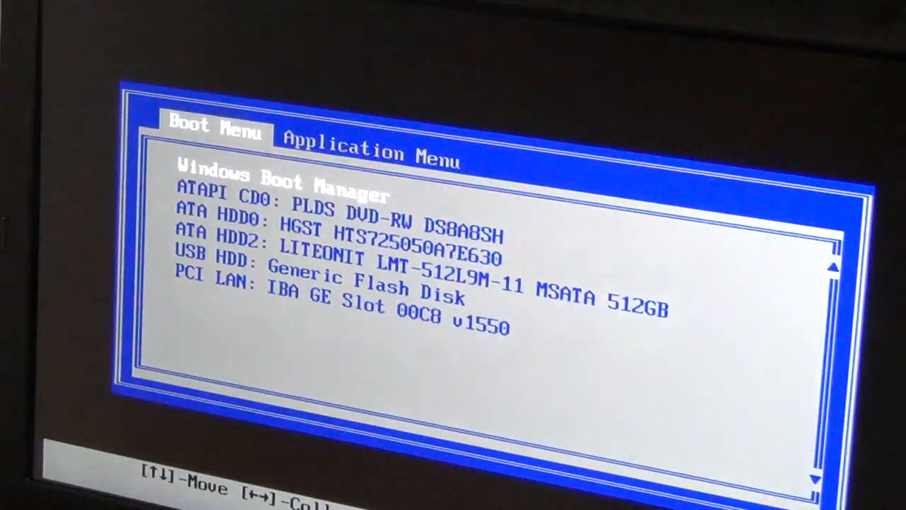
Step: Boot the ThinkPad from USB HDD: Generic Flash Disk and start the EC flash
key("Down")
key("Down")
key("Down")
key("Down")
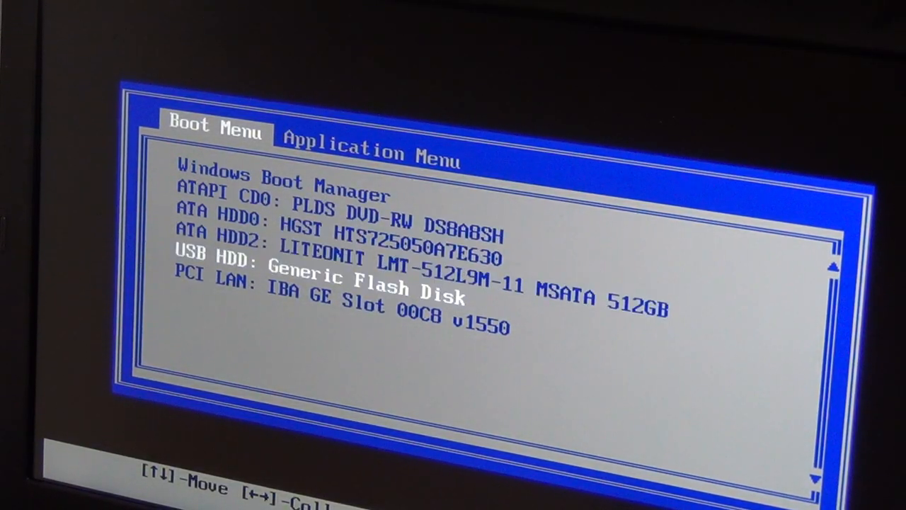
key("Return")
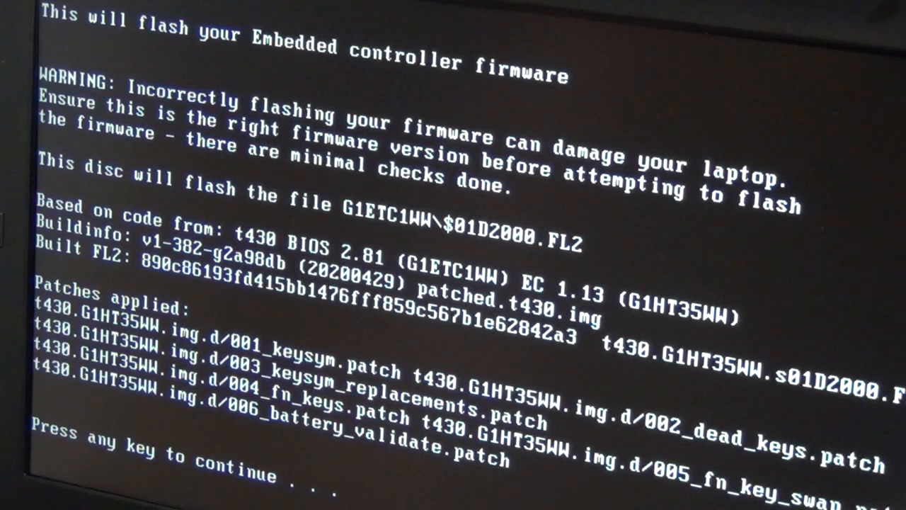
key("Return")
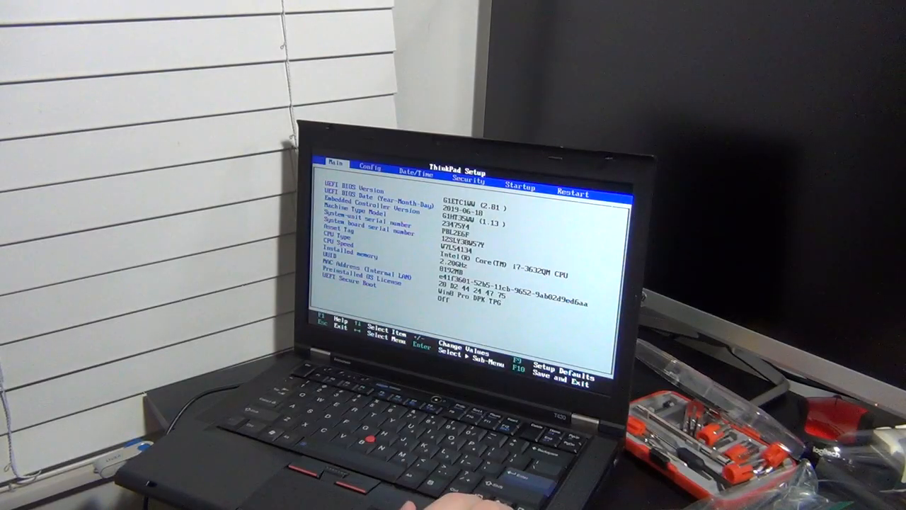
Step: On Startup set UEFI/Legacy Boot to Both, then save and exit with F10
key("Right")
key("Right")
key("Right")
key("Right")
key("Down")
key("Down")
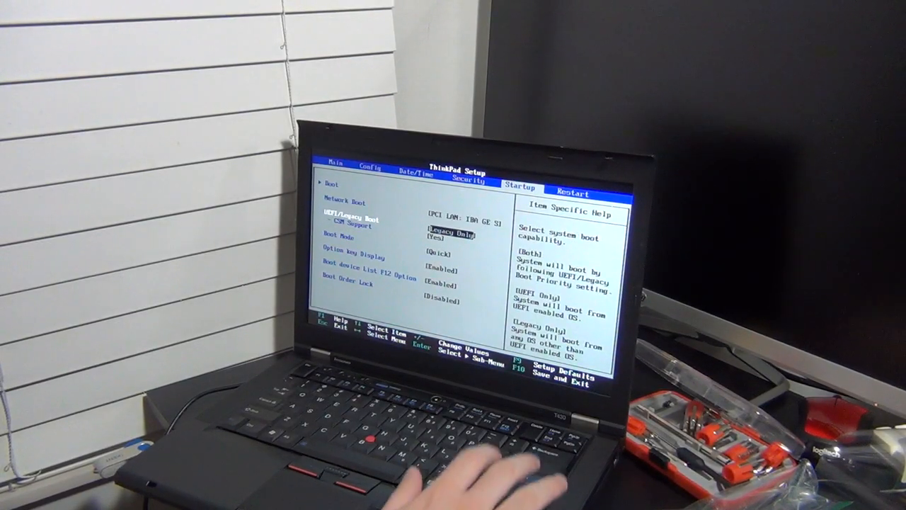
key("Return")
key("Up")
key("Up")
key("Return")
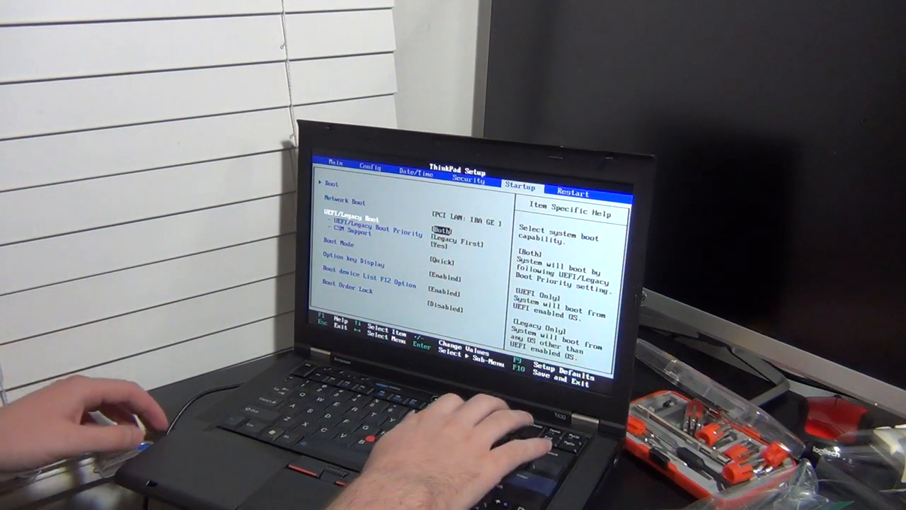
key("F10")
key("Return")
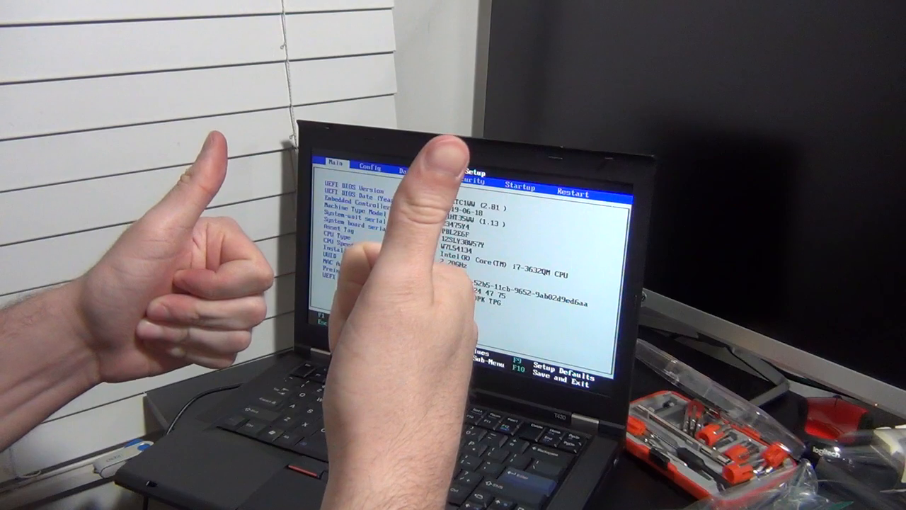
Step: Return to Startup after the reboot and set UEFI/Legacy Boot to Both again
key("Right")
key("Right")
key("Right")
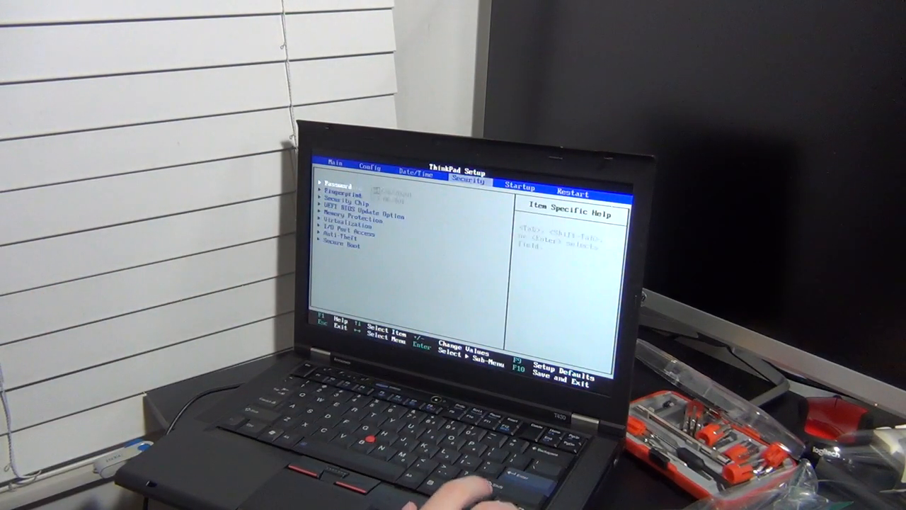
key("Right")
key("Down")
key("Down")
key("Return")
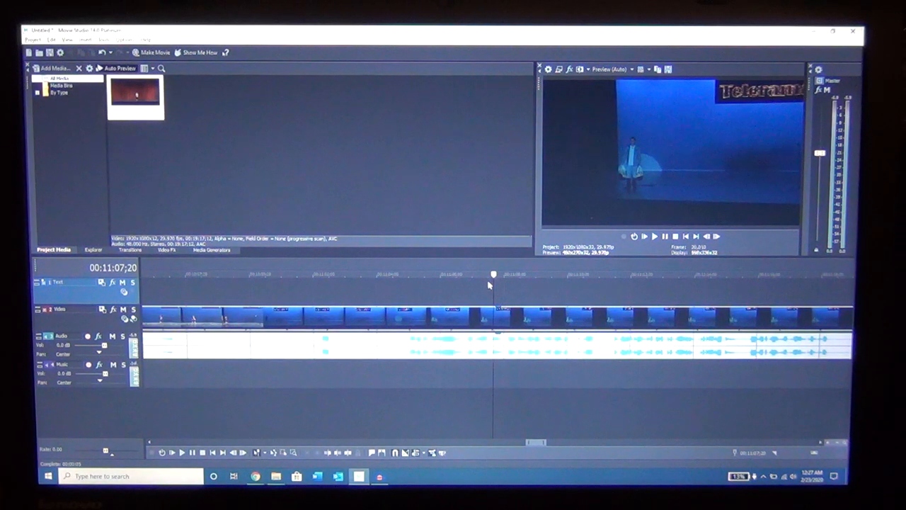
Step: Mark a time selection region across the clip's video and audio tracks near 00:11:13
left_click_drag(489, 285, 685, 281)
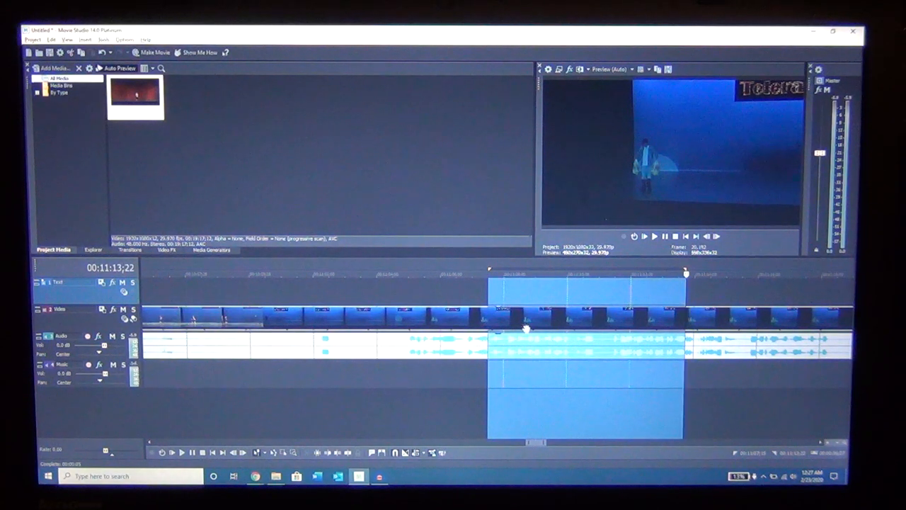